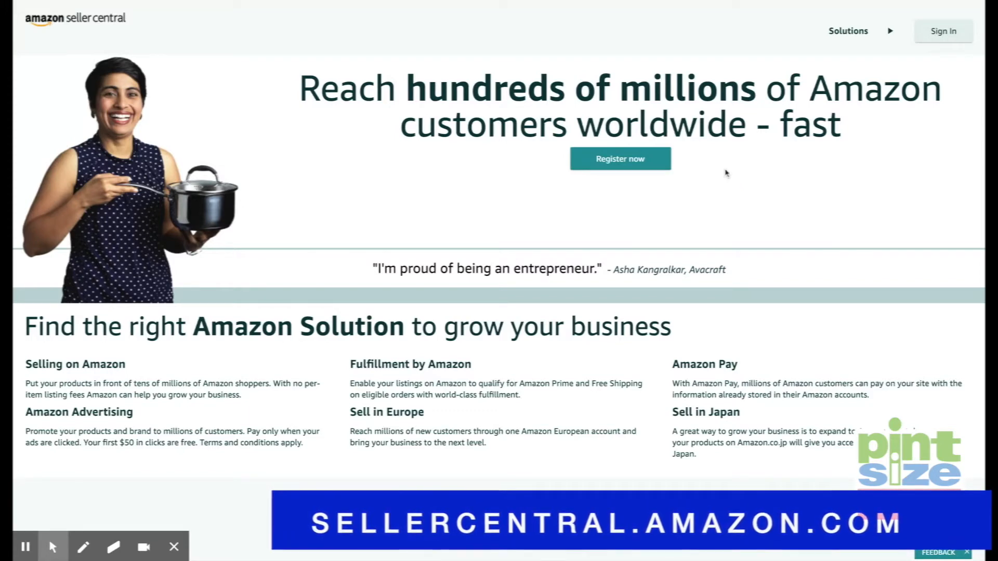
# Step: Start the Amazon seller registration and open the selling plans pricing information
pyautogui.click(624, 160)
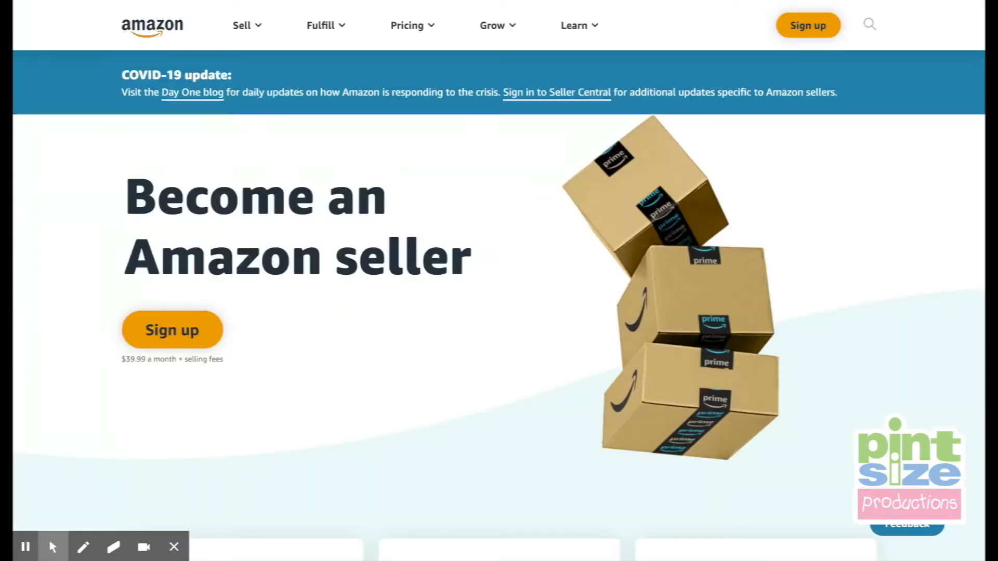
pyautogui.scroll(-2, 499, 307)
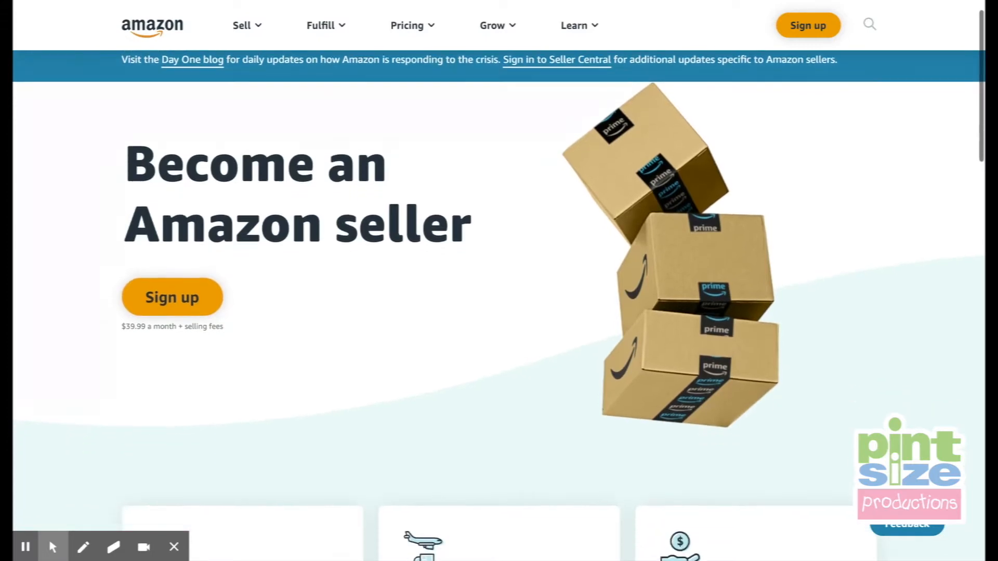
pyautogui.scroll(1, 499, 307)
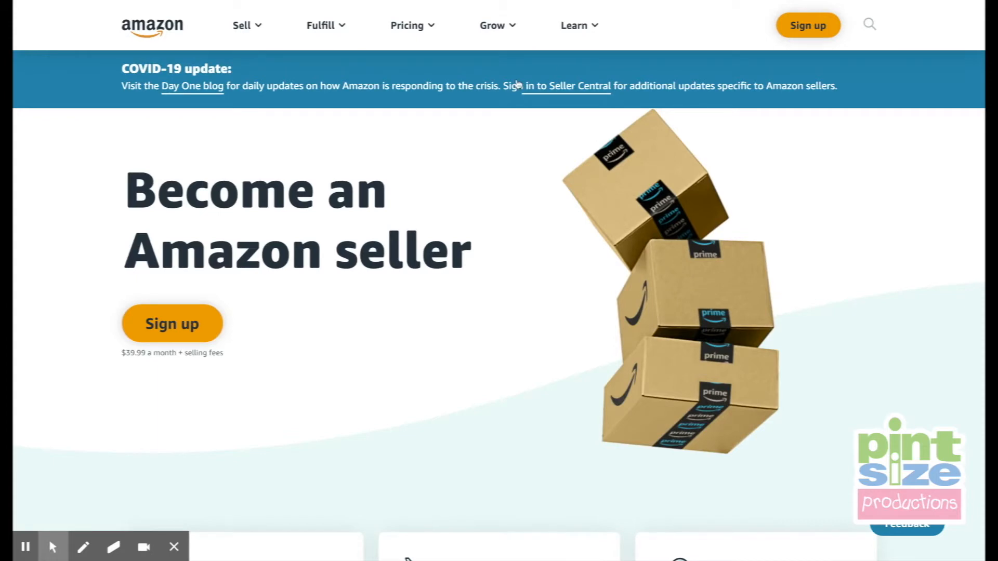
pyautogui.moveTo(411, 33)
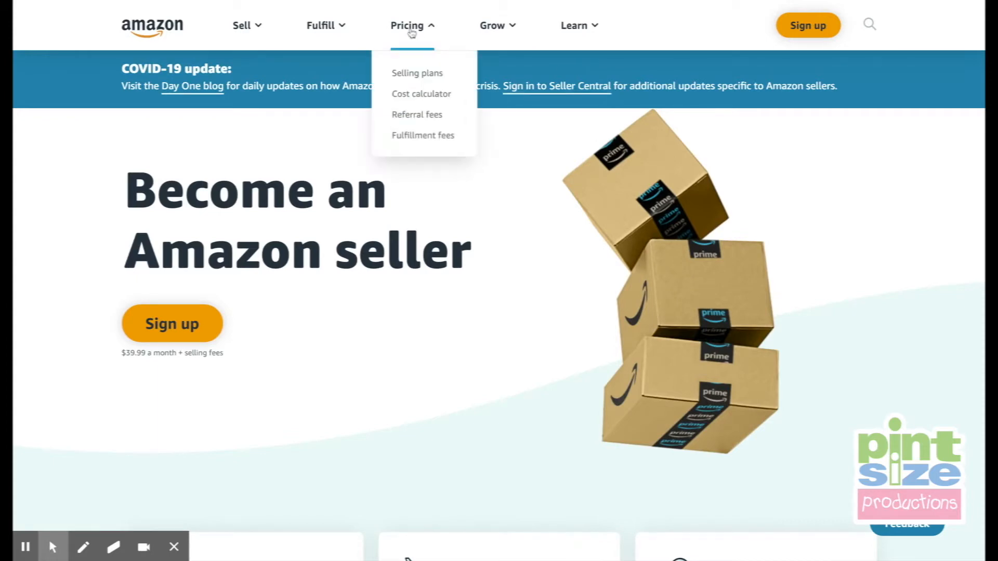
pyautogui.click(417, 76)
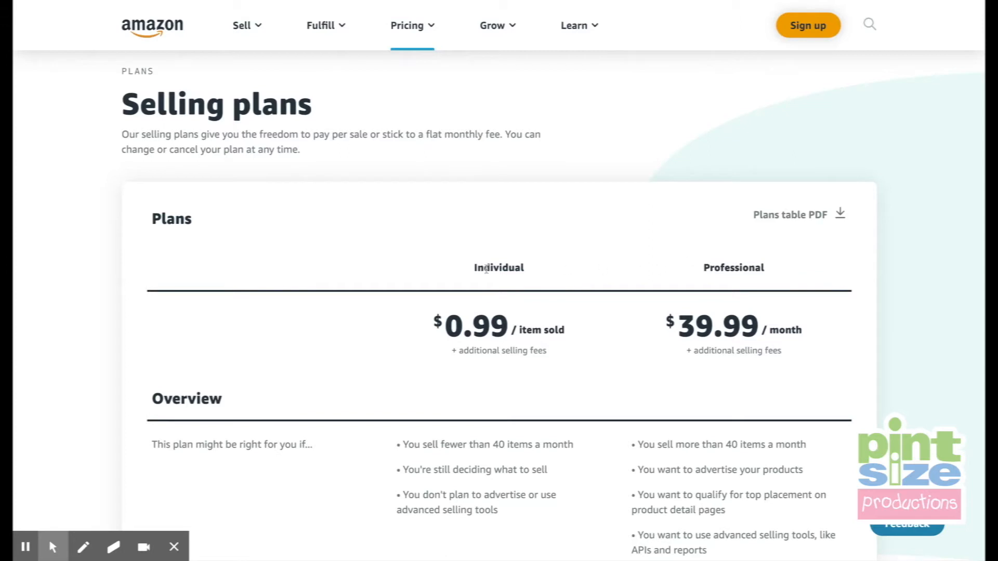
# Step: Compare the prices, overviews and features of the Individual and Professional selling plans
pyautogui.scroll(-1, 487, 269)
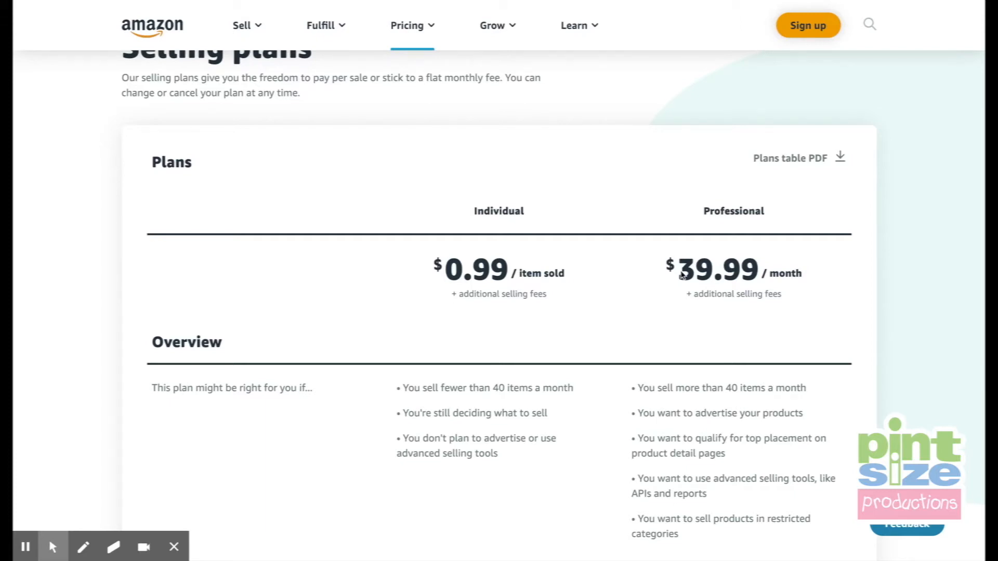
pyautogui.scroll(-2, 682, 275)
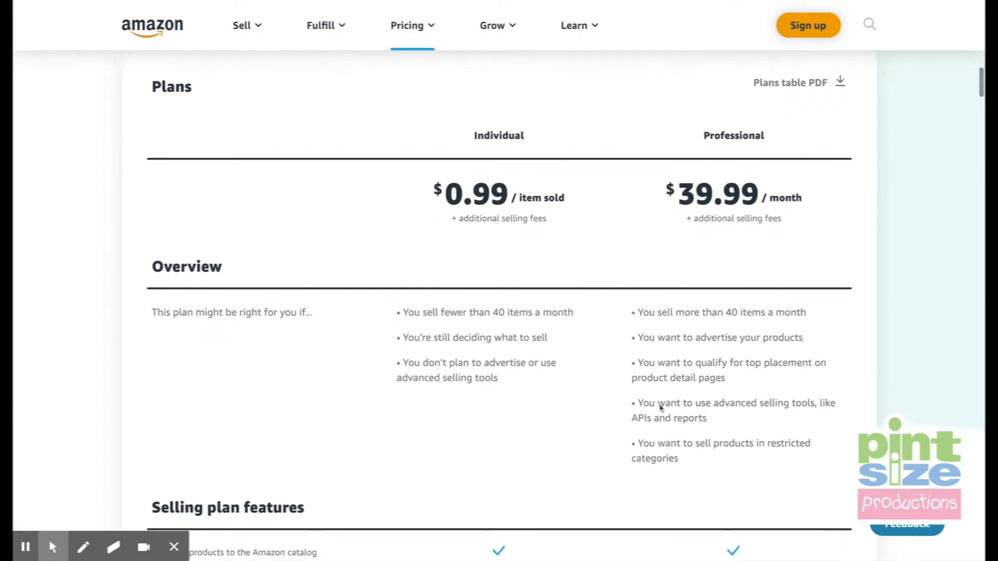
pyautogui.scroll(-3, 686, 465)
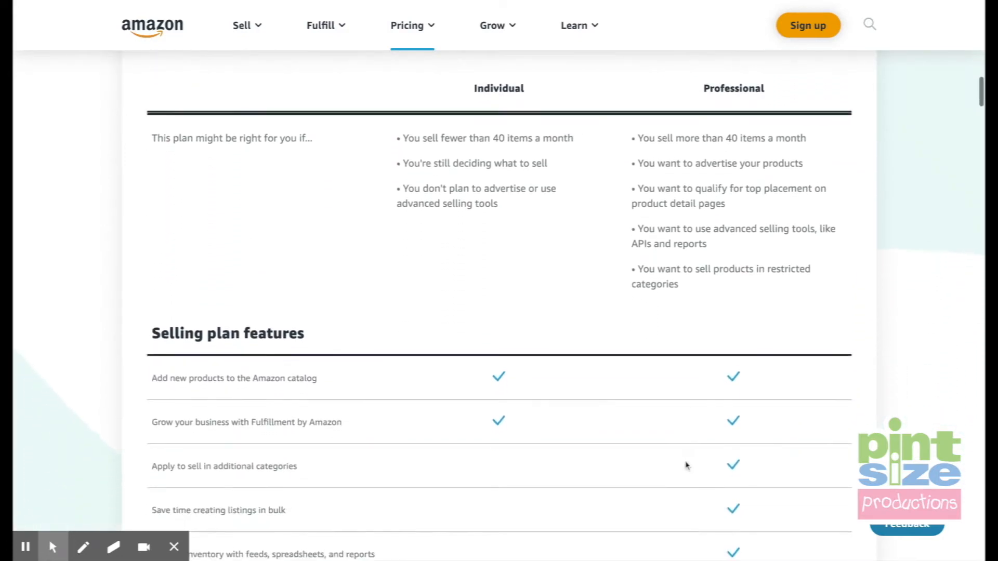
pyautogui.scroll(-3, 687, 465)
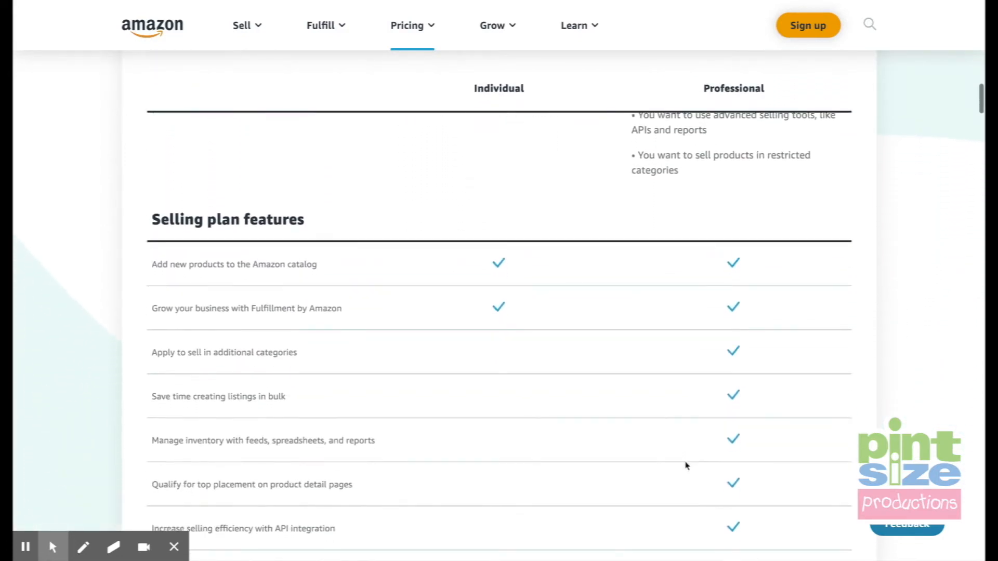
pyautogui.scroll(10, 686, 465)
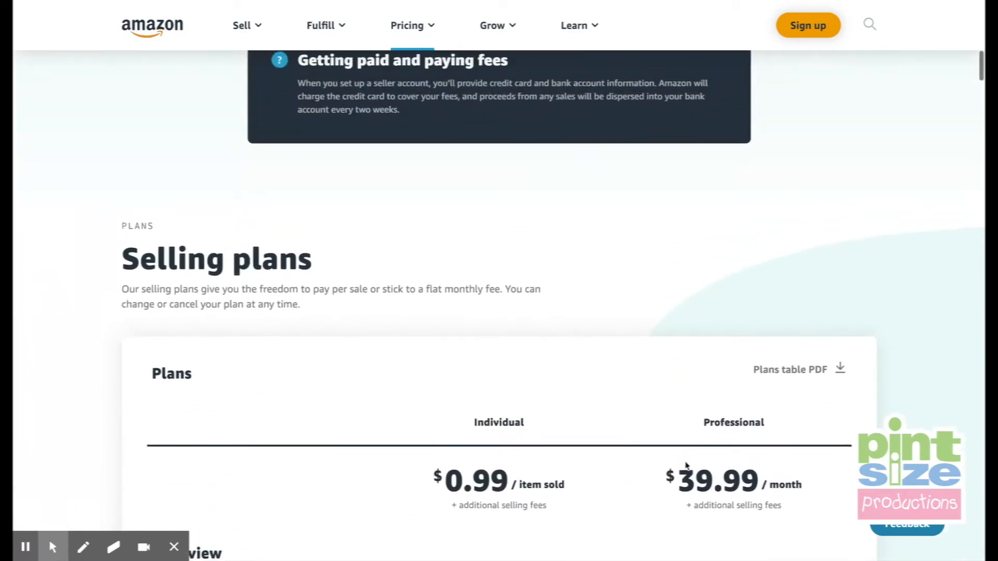
pyautogui.scroll(-2, 686, 465)
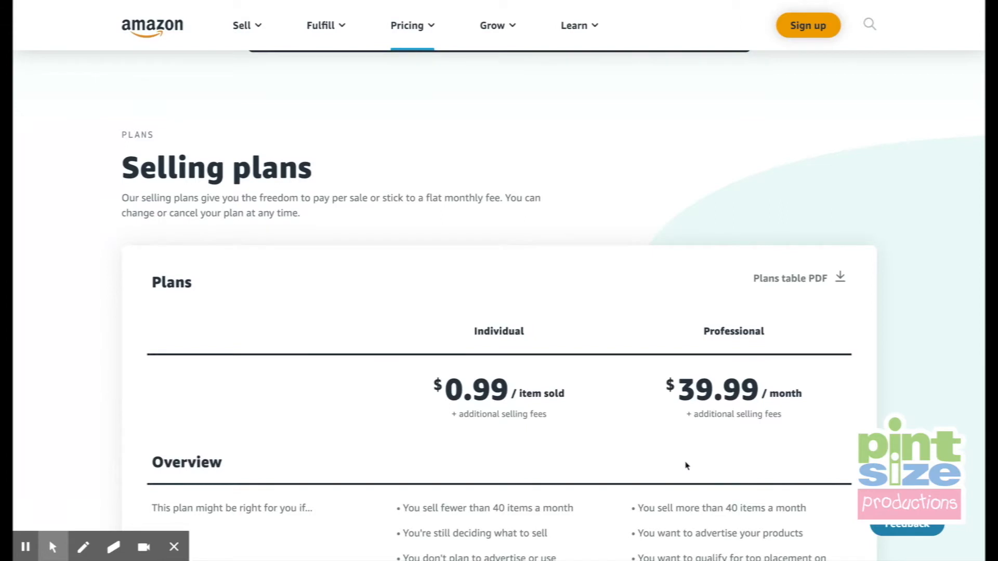
pyautogui.scroll(-3, 686, 465)
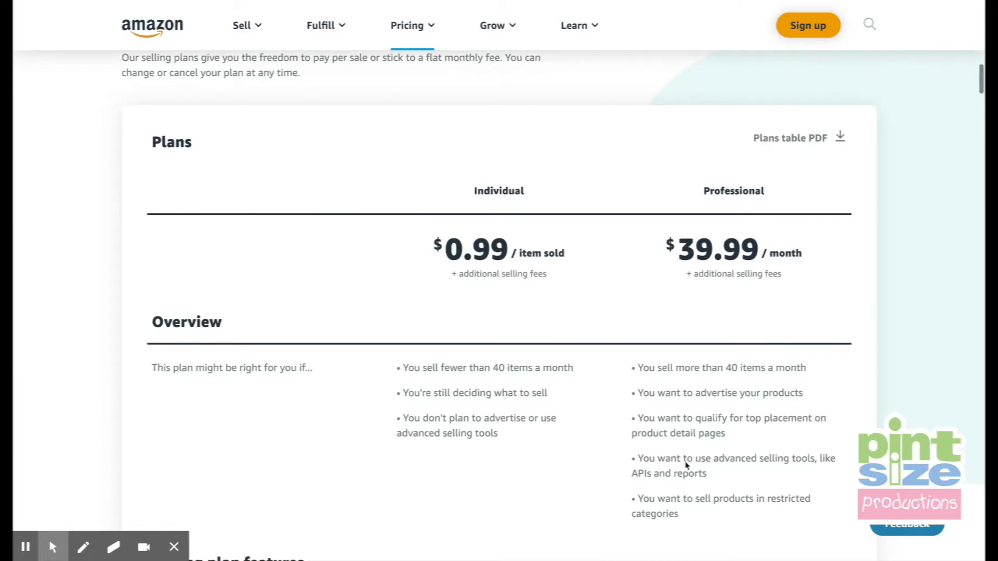
# Step: Sign up for the Professional selling plan below the plan features table
pyautogui.scroll(-3, 686, 466)
pyautogui.scroll(-10, 686, 466)
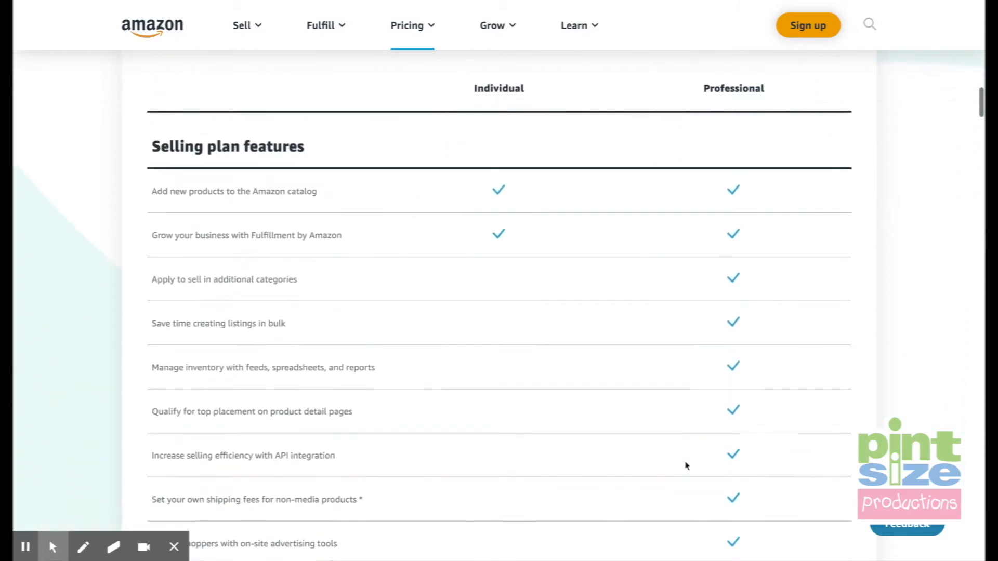
pyautogui.scroll(2, 686, 465)
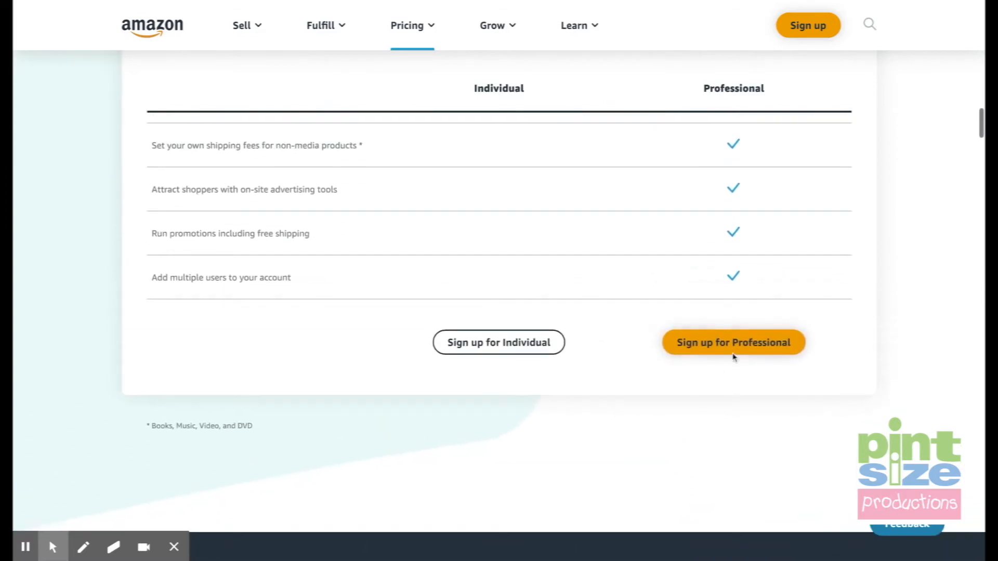
pyautogui.click(739, 349)
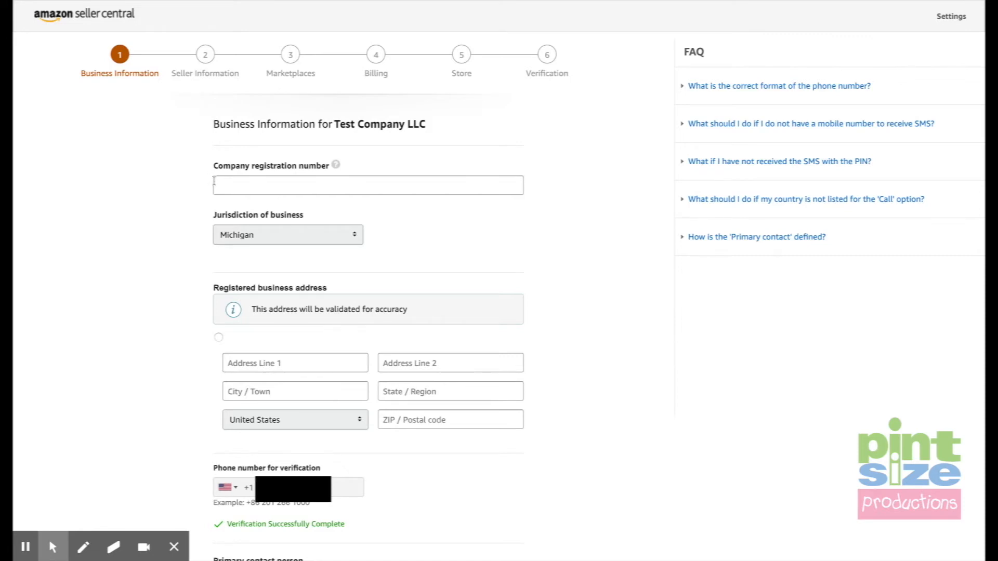
# Step: Review the business information form, including the explanation of the company registration number, and continue to Seller Information
pyautogui.click(337, 165)
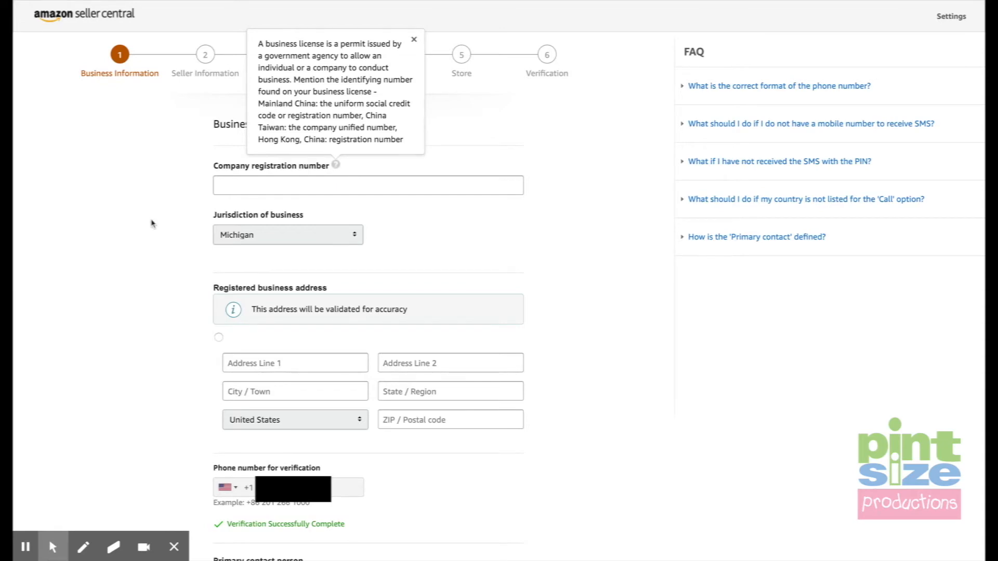
pyautogui.scroll(-5, 151, 224)
pyautogui.scroll(5, 150, 223)
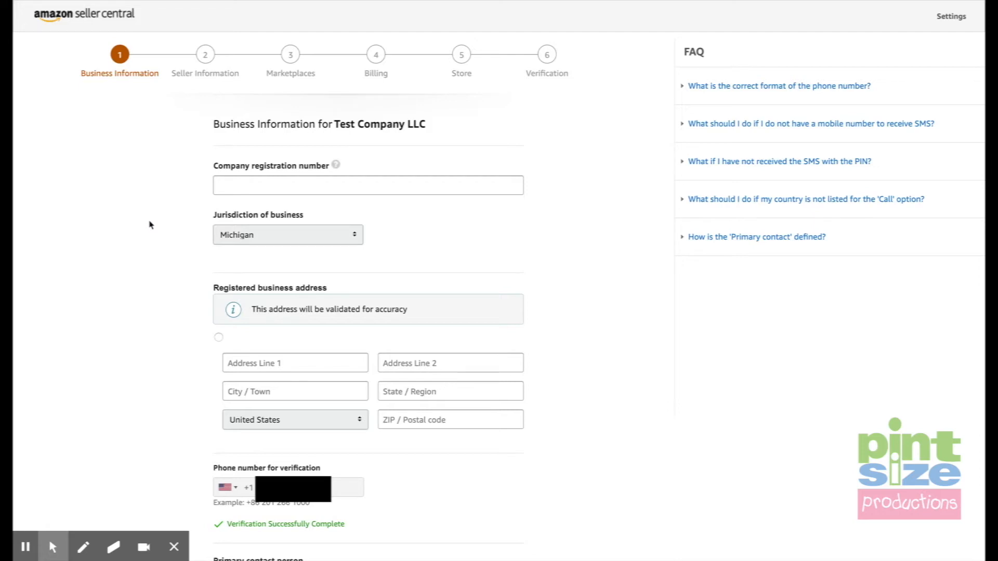
pyautogui.scroll(-1, 149, 225)
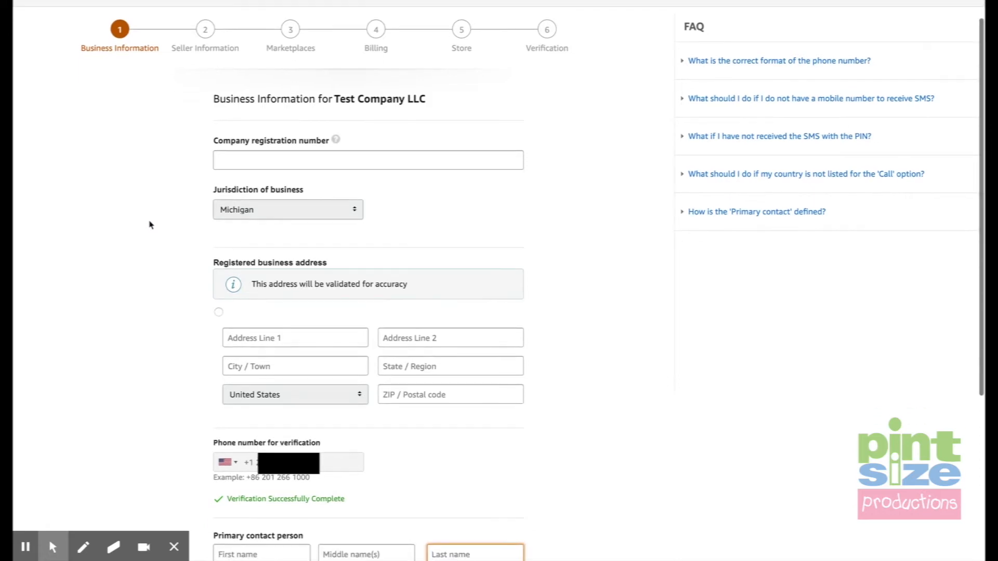
pyautogui.click(232, 219)
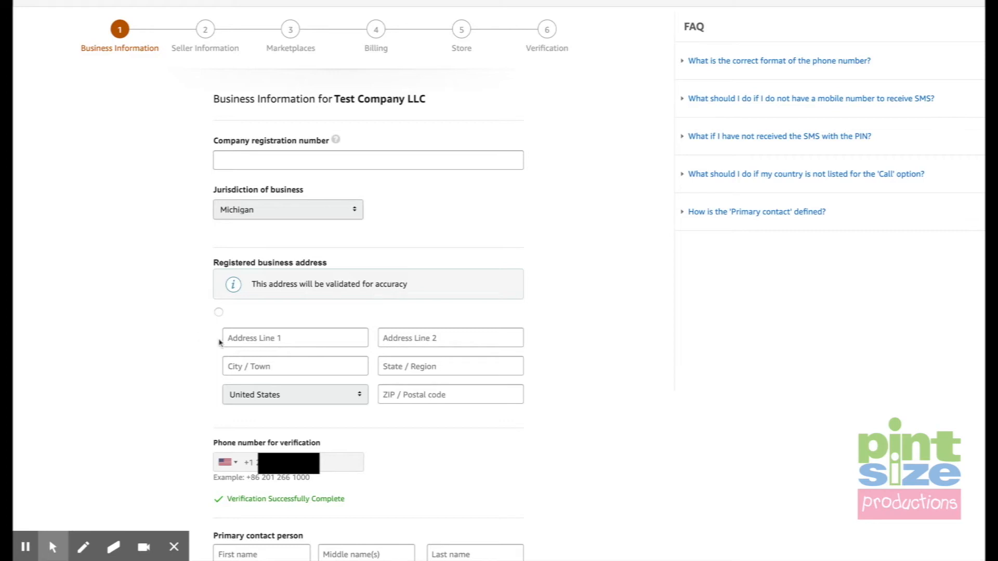
pyautogui.scroll(-3, 219, 342)
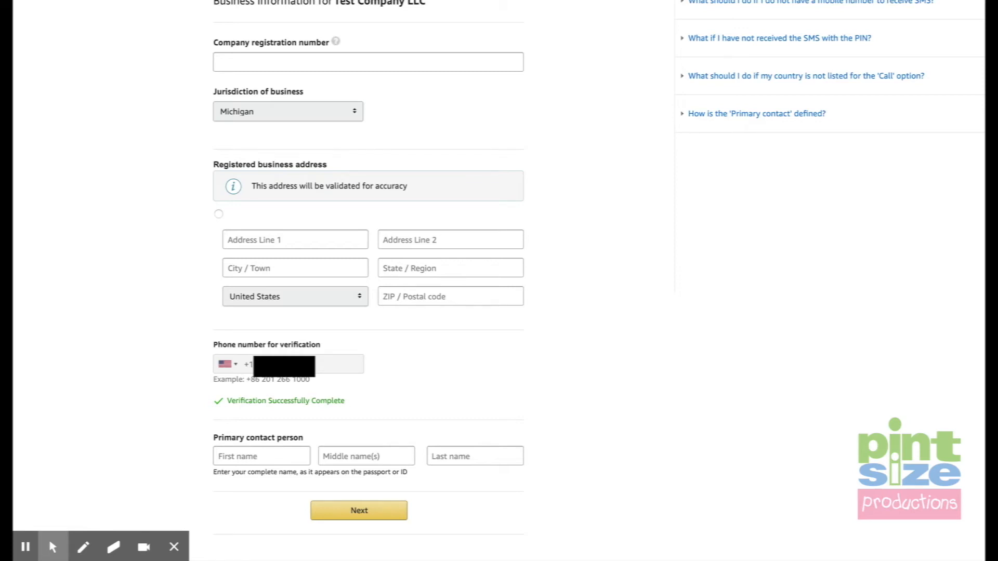
pyautogui.scroll(-1, 368, 260)
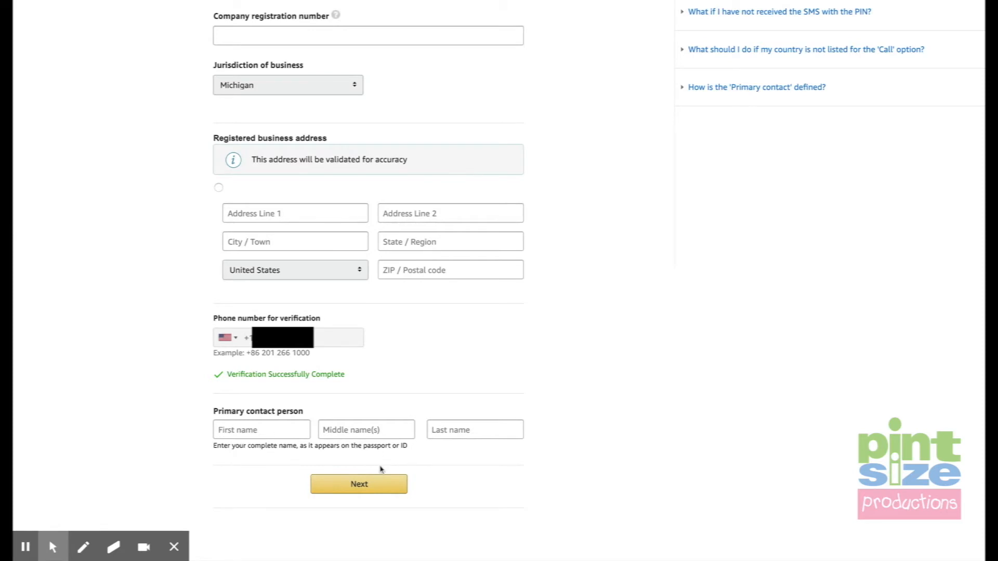
pyautogui.click(378, 486)
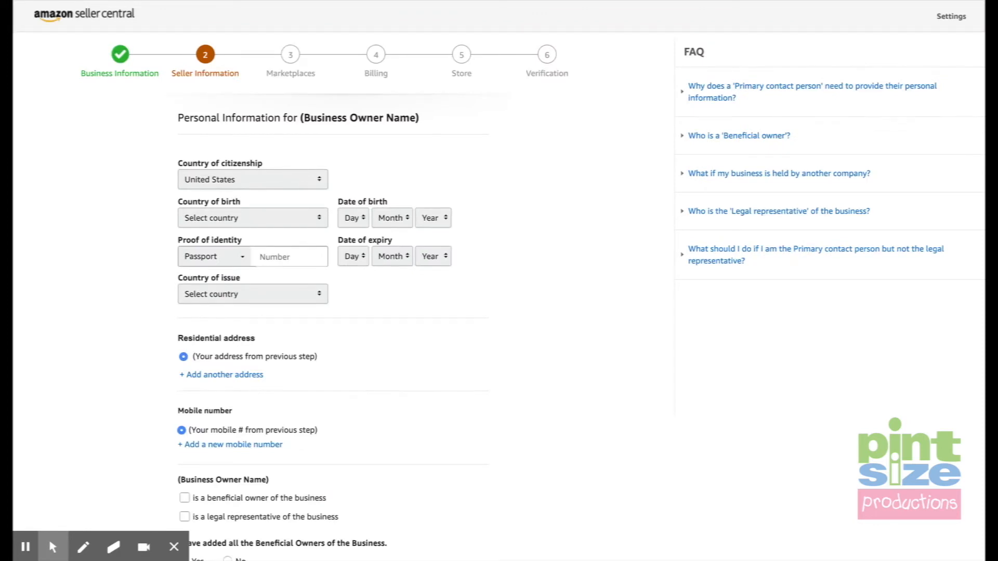
# Step: Review the owner's personal information form and mark the owner as beneficial owner and legal representative of the business
pyautogui.scroll(-1, 479, 167)
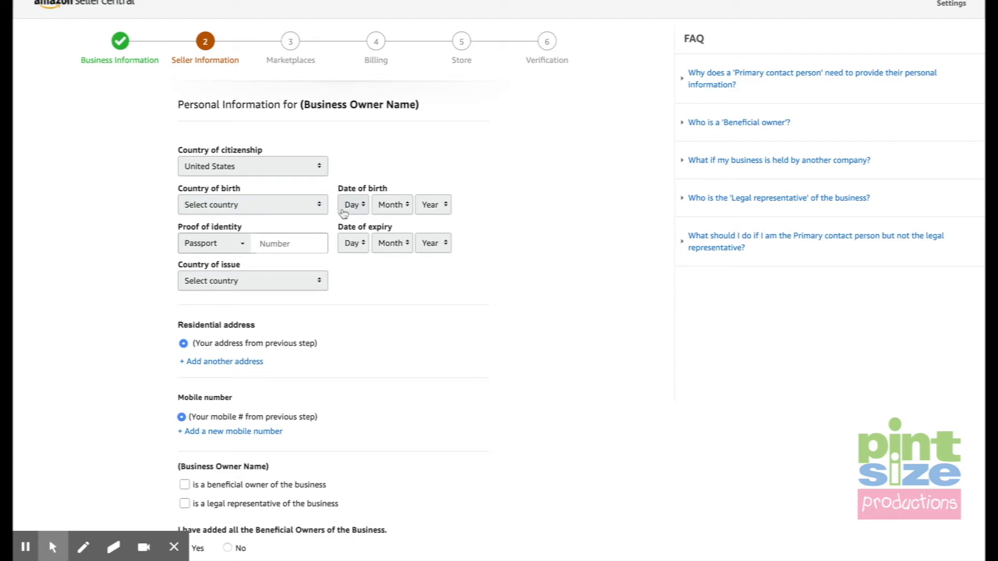
pyautogui.scroll(-3, 343, 214)
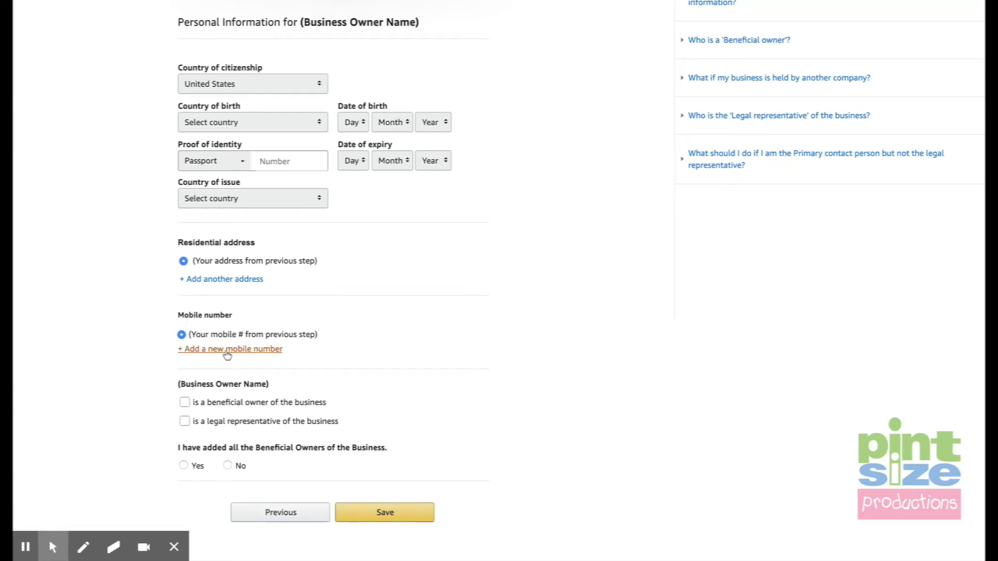
pyautogui.scroll(-1, 227, 354)
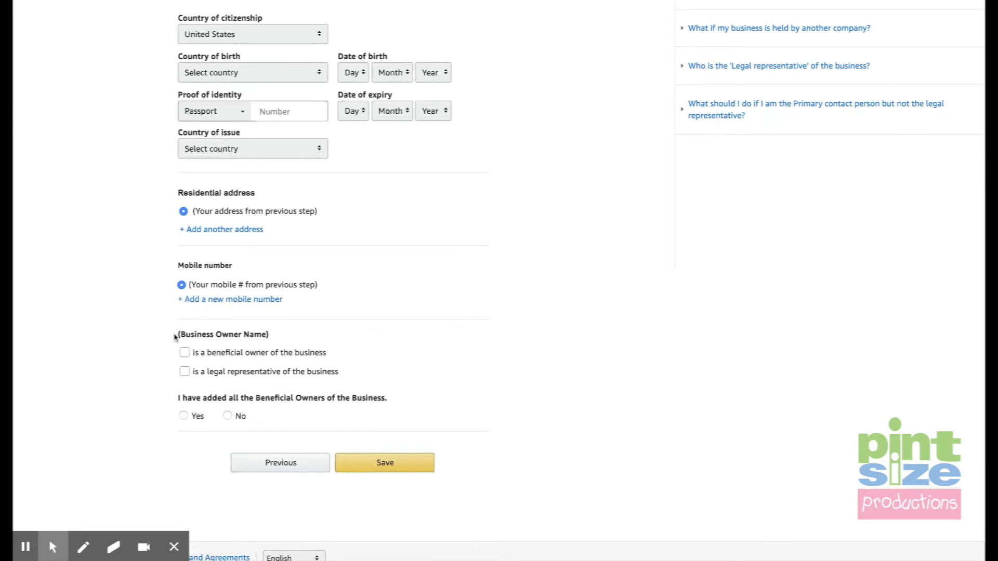
pyautogui.click(183, 354)
pyautogui.click(185, 372)
pyautogui.click(185, 372)
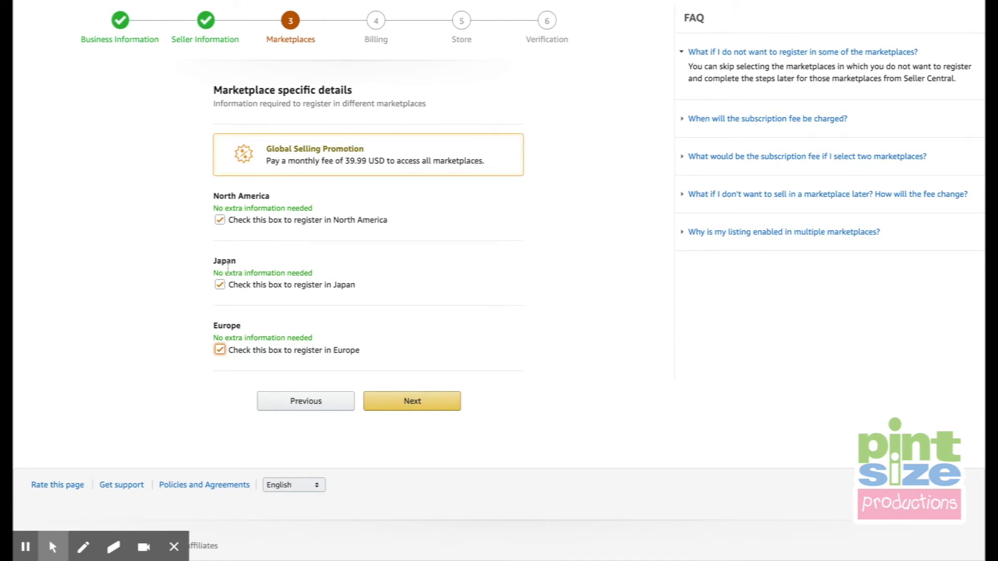
# Step: Exclude Japan and Europe from the marketplaces to register in, and continue past the billing details to Store
pyautogui.click(219, 284)
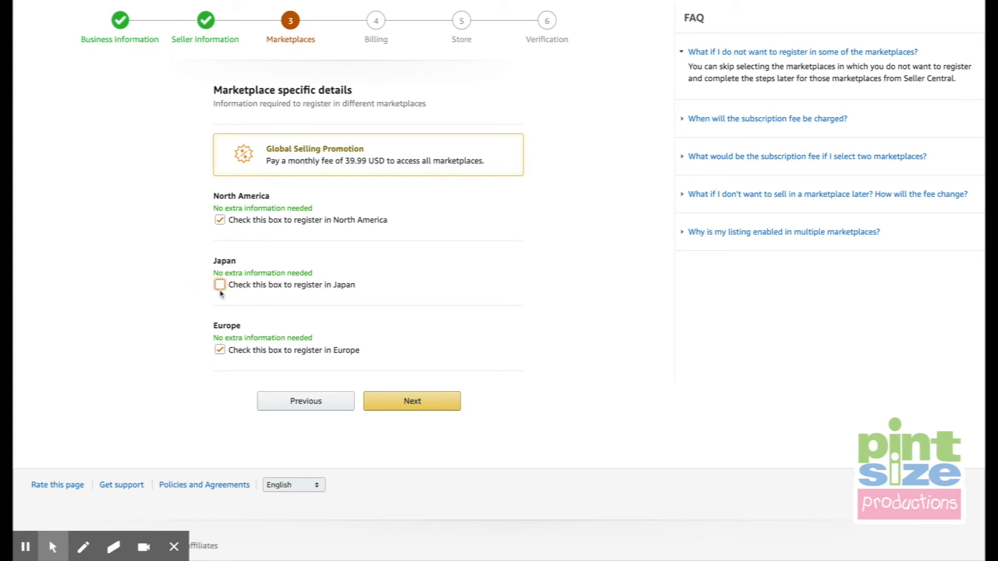
pyautogui.click(220, 352)
pyautogui.click(412, 404)
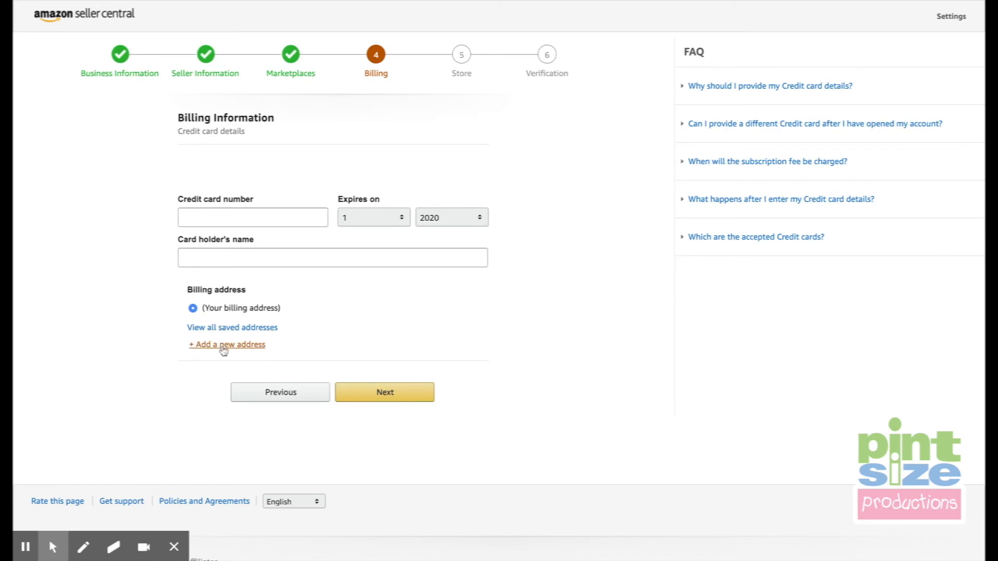
pyautogui.click(389, 394)
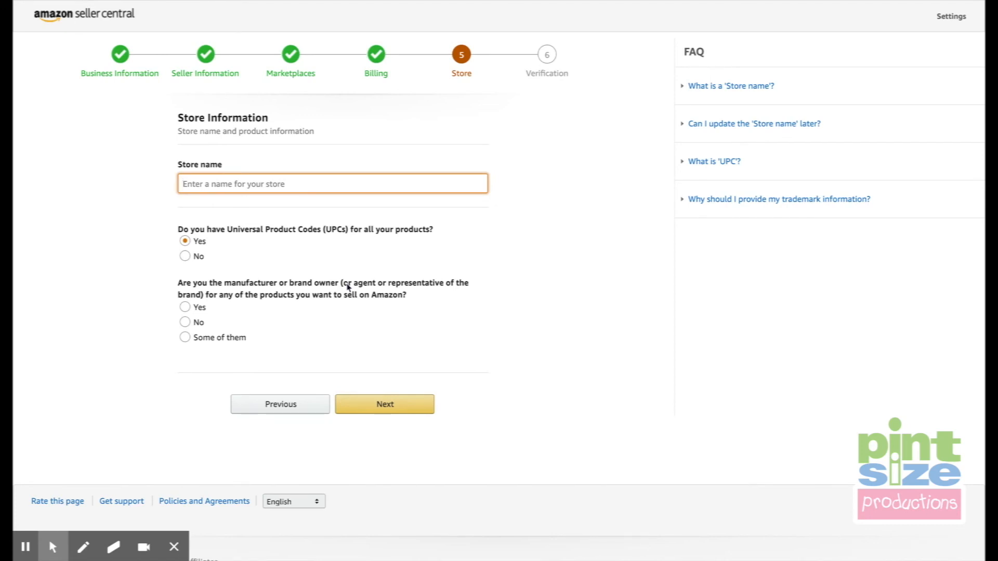
# Step: Answer the manufacturer or brand owner question with "Some of them" and continue to Verification
pyautogui.click(249, 321)
pyautogui.click(209, 341)
pyautogui.click(389, 409)
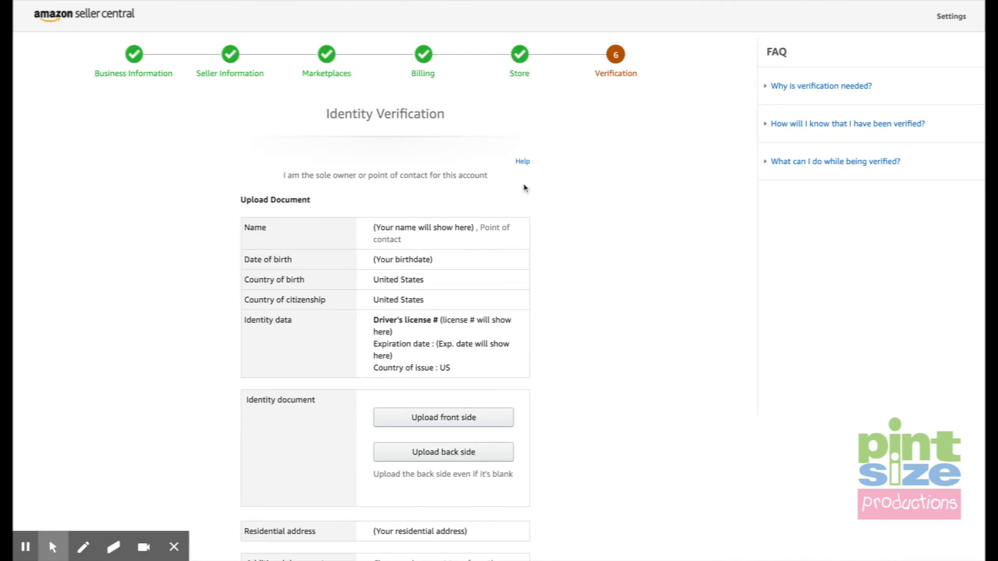
# Step: Examine the identity verification page, covering the identity data, document uploads, addresses and business details through to submission
pyautogui.scroll(-1, 525, 188)
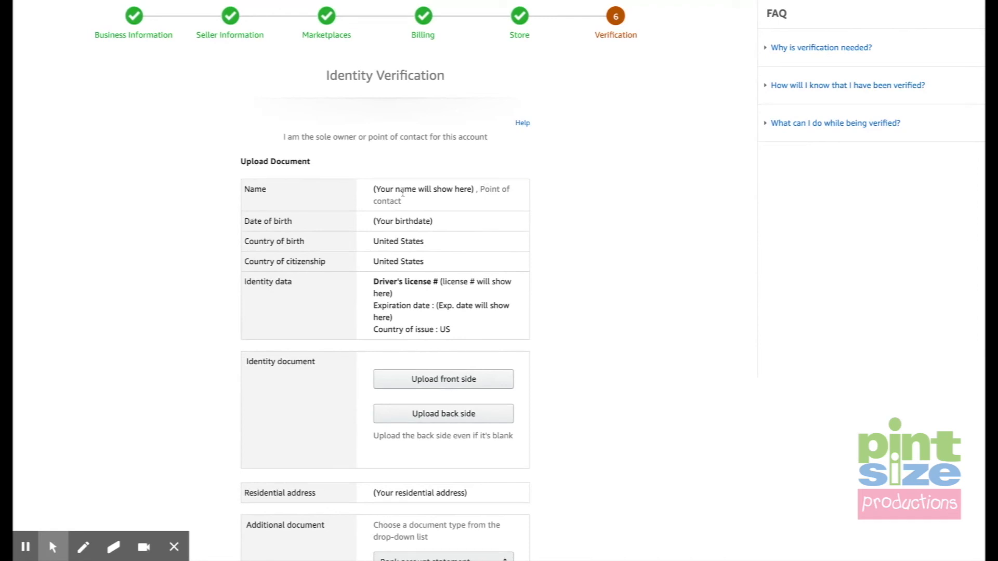
pyautogui.scroll(-1, 402, 193)
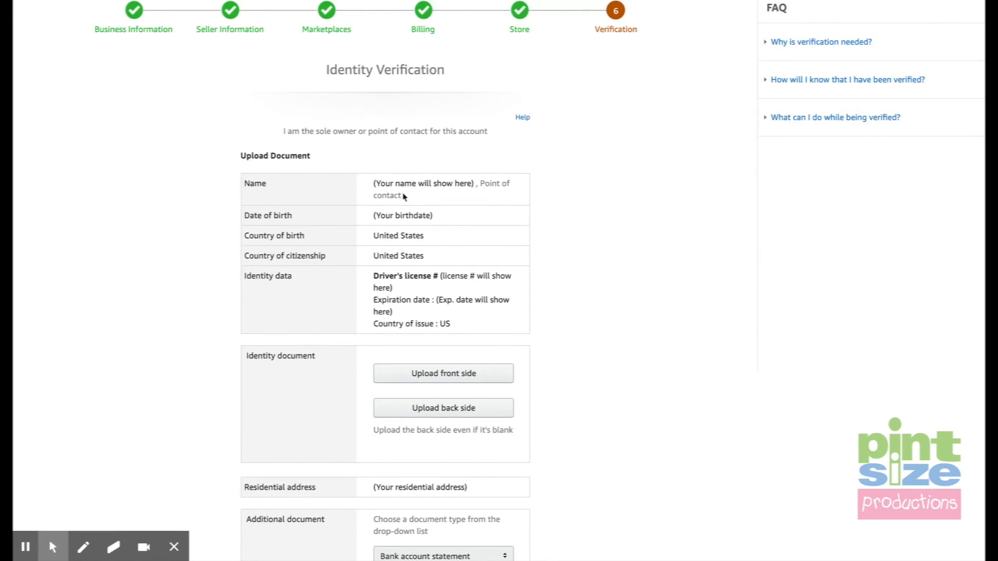
pyautogui.scroll(-1, 404, 196)
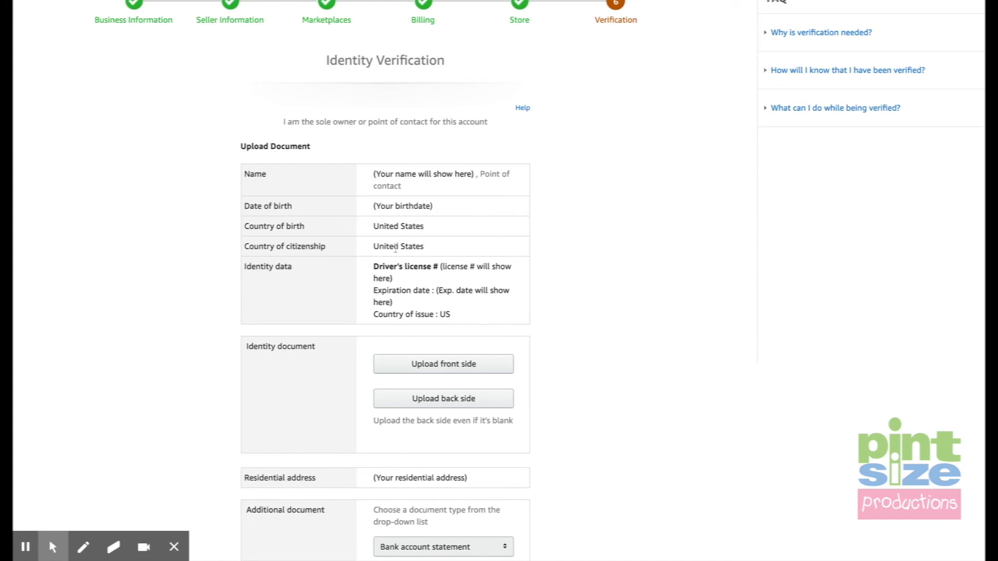
pyautogui.scroll(-1, 397, 279)
pyautogui.scroll(-1, 397, 278)
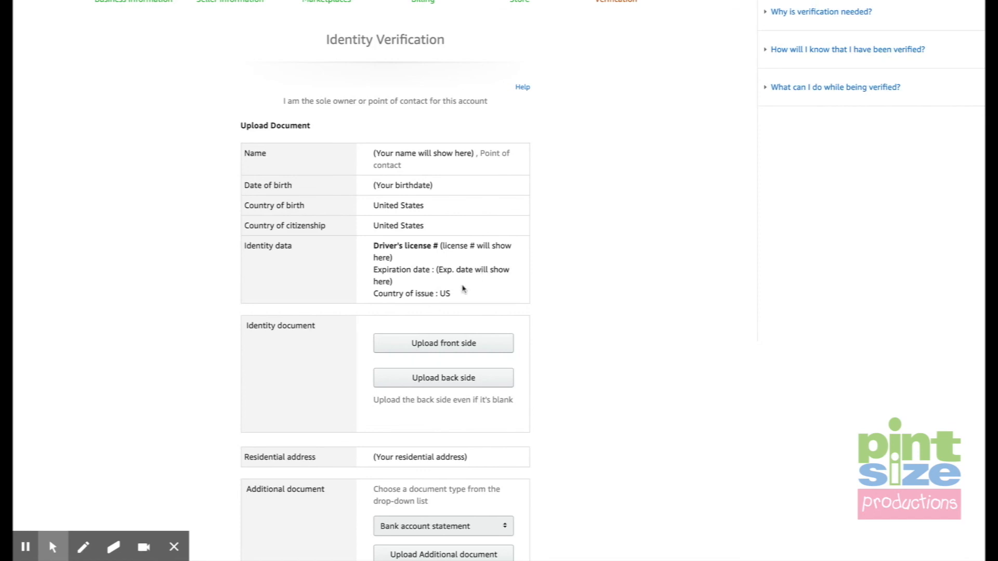
pyautogui.scroll(-2, 447, 295)
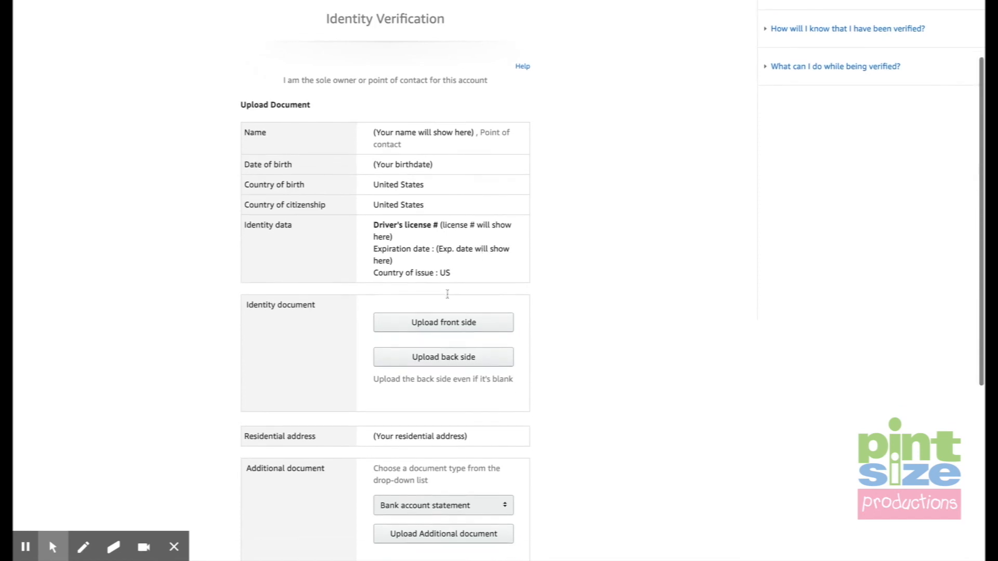
pyautogui.scroll(-1, 449, 299)
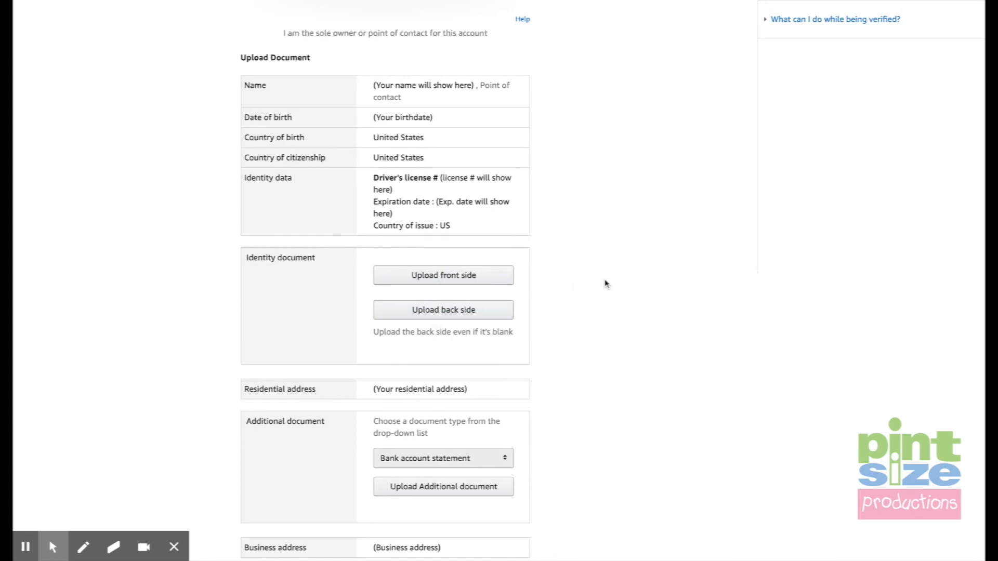
pyautogui.scroll(-2, 605, 283)
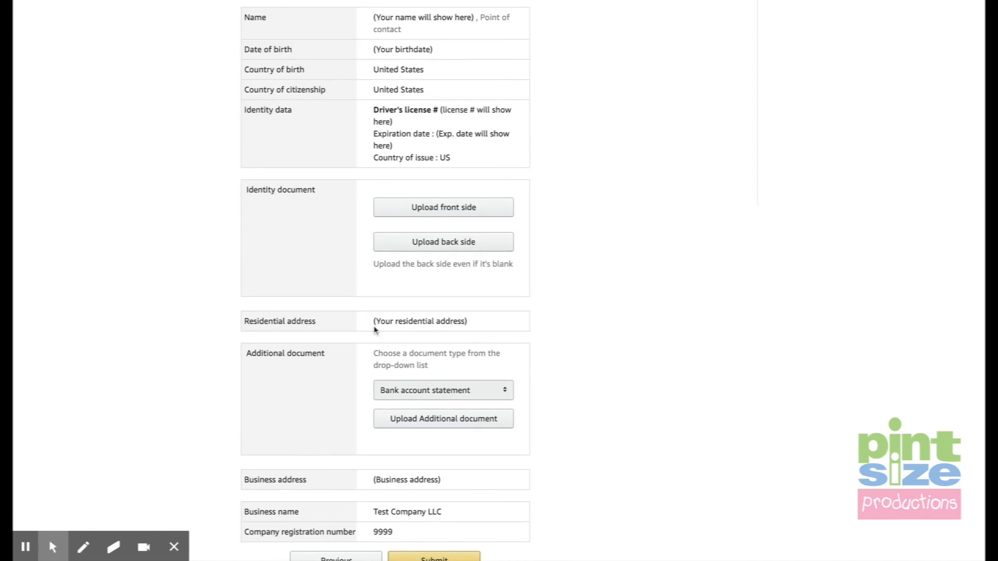
pyautogui.scroll(-2, 399, 325)
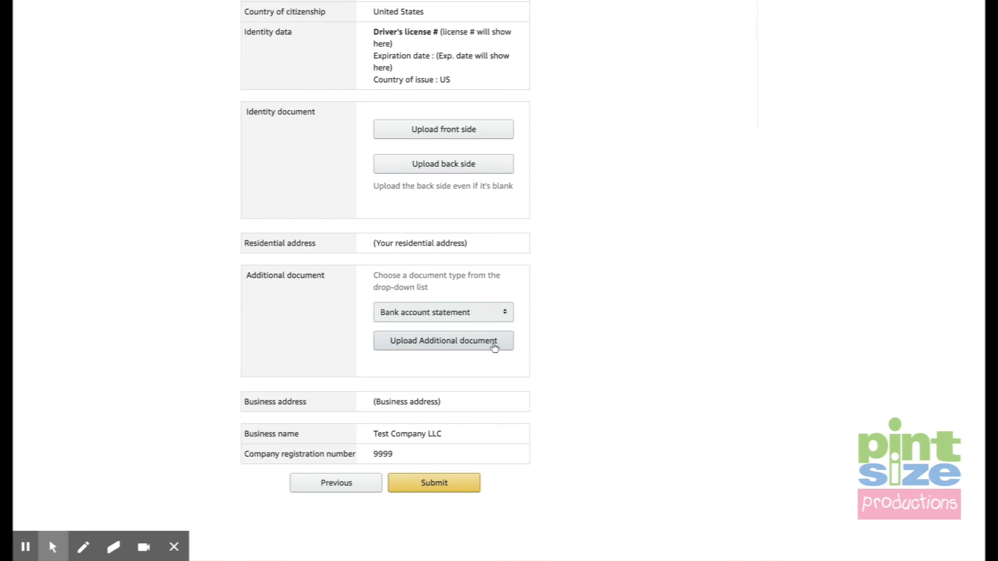
pyautogui.scroll(-2, 494, 348)
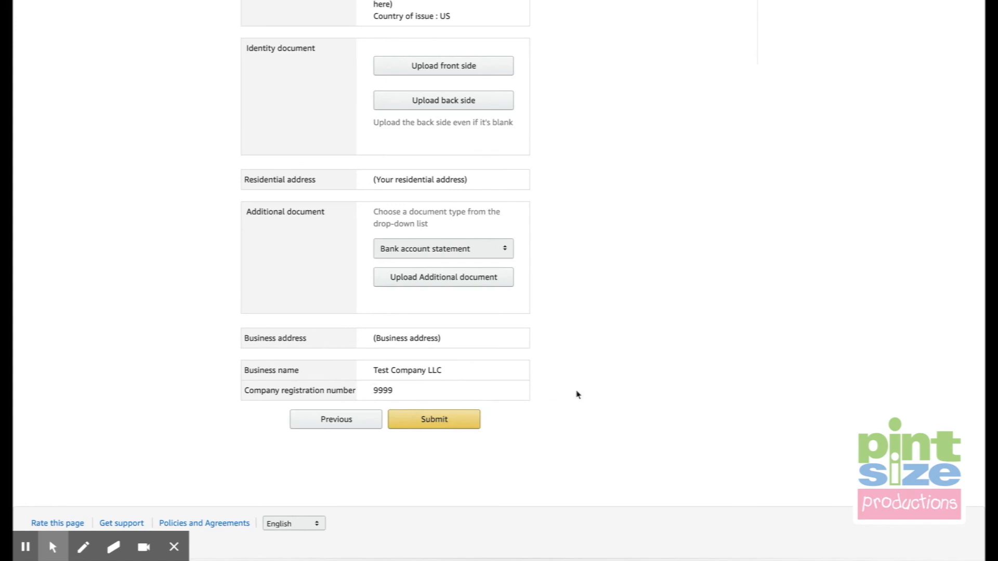
pyautogui.scroll(1, 577, 395)
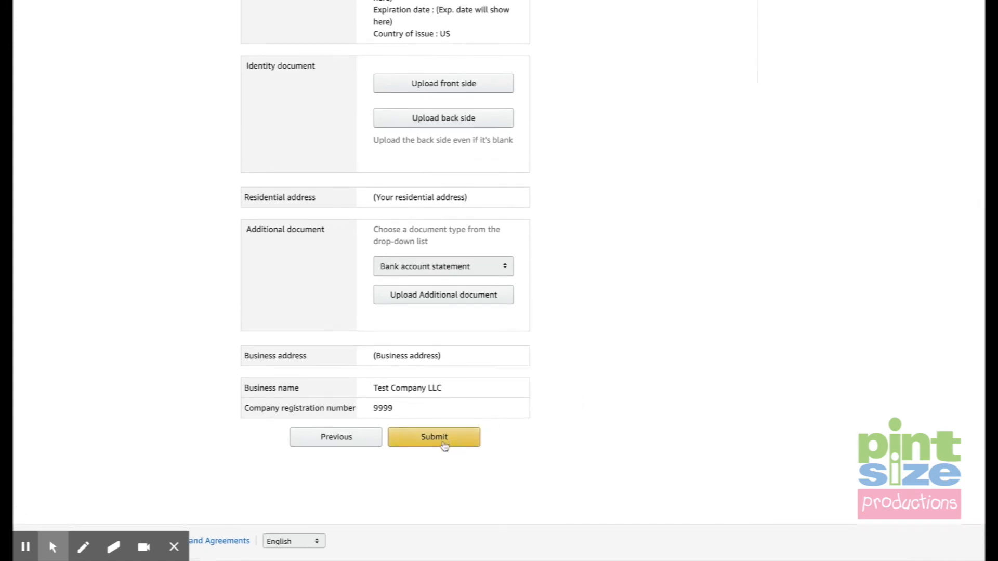